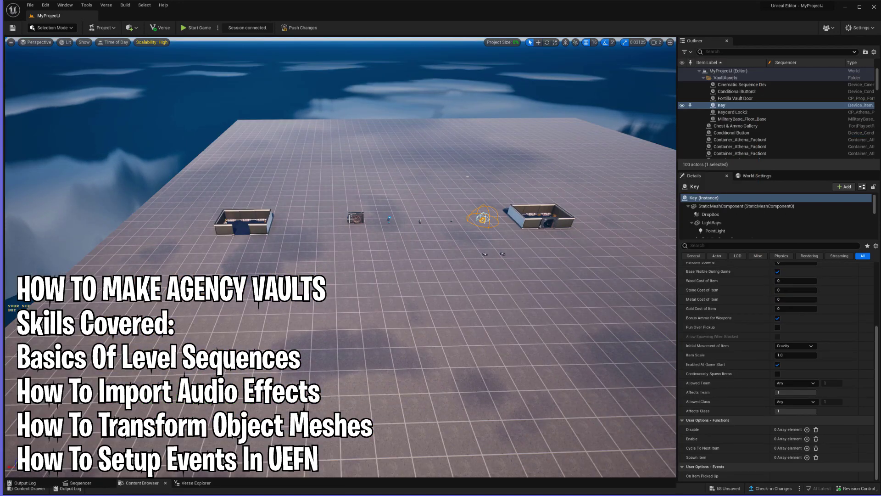
- Focus on the vault door prop and find the Fortilla Vault Door asset by searching all content for "fortilla vault"
click(352, 216)
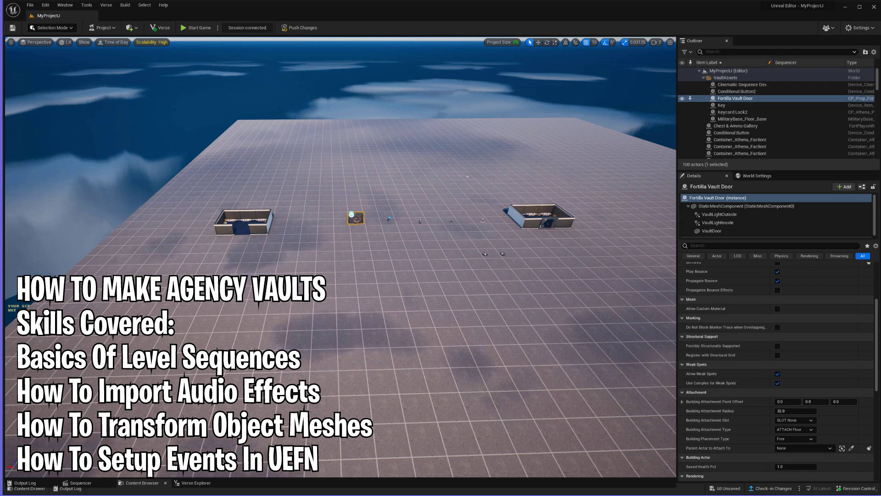
key(f)
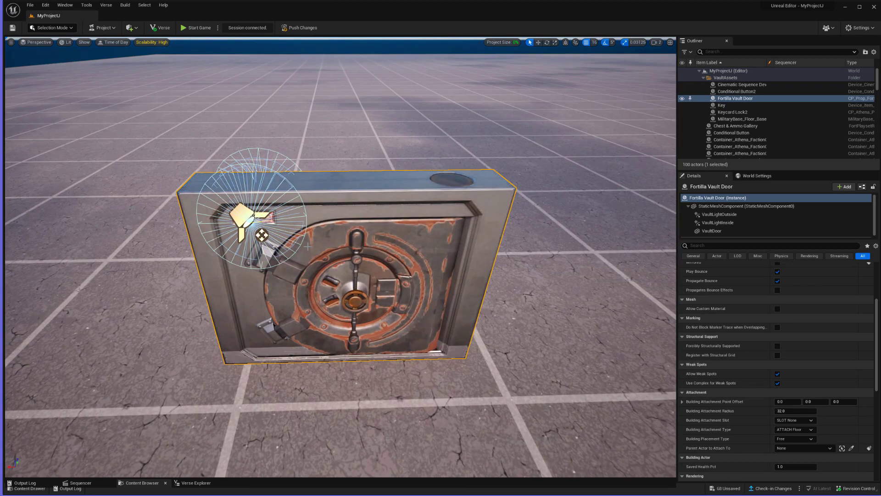
click(32, 491)
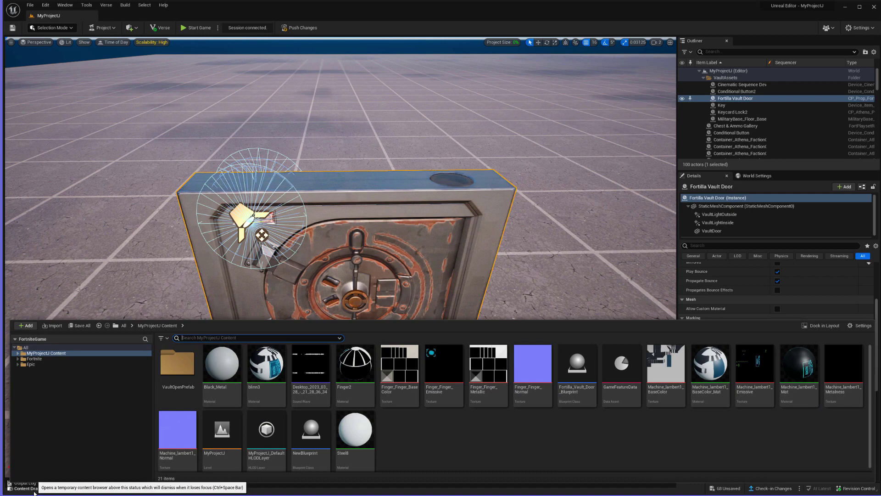
text(f)
text(ort)
text(il)
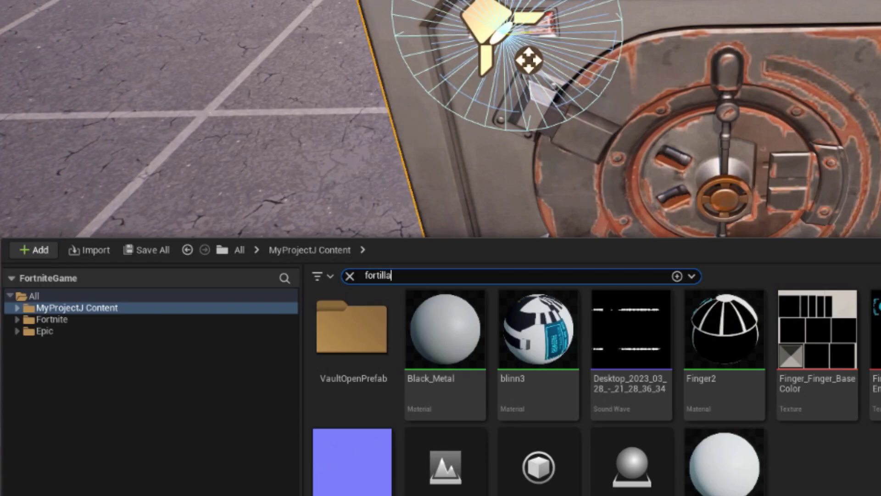
text(la)
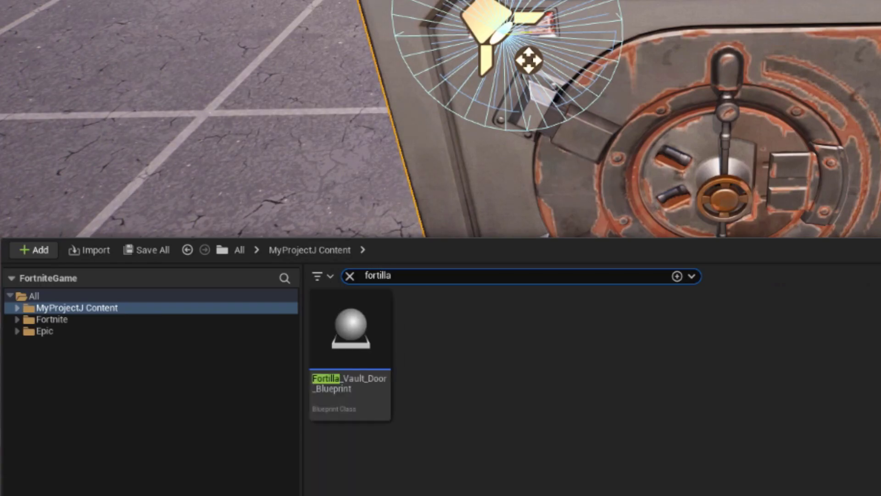
click(47, 297)
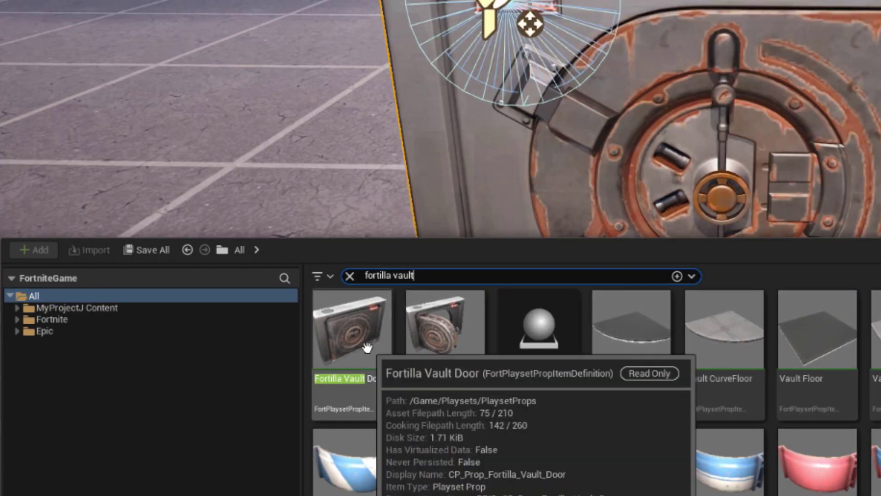
click(360, 345)
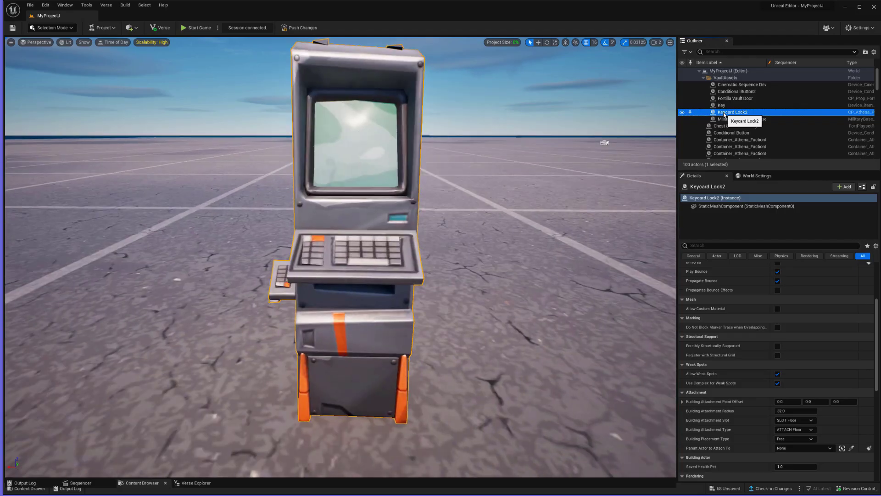
- Focus on the Keycard Lock2 prop and search all content for "Keycard"
double_click(725, 114)
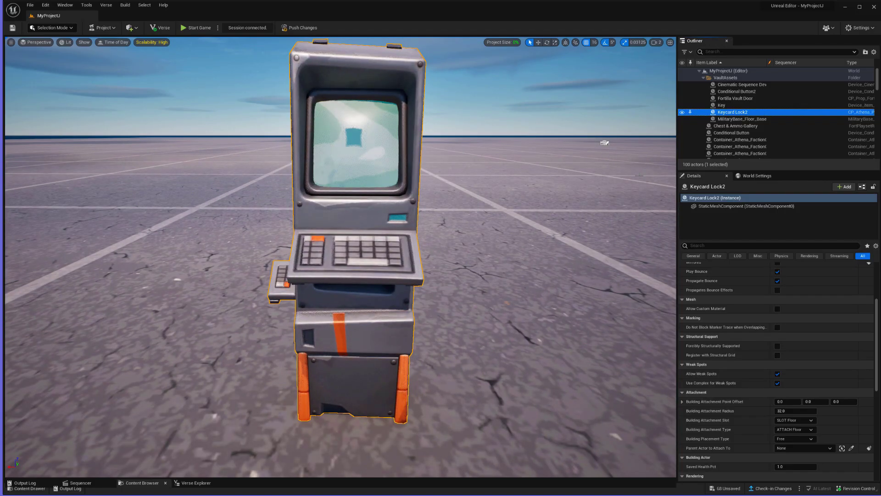
click(30, 489)
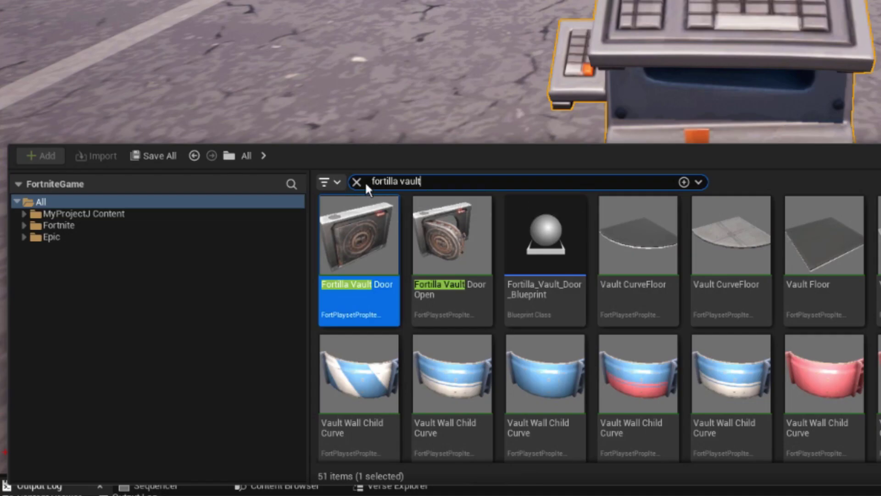
click(176, 338)
text(Keydc)
key(BackSpace)
key(BackSpace)
text(card)
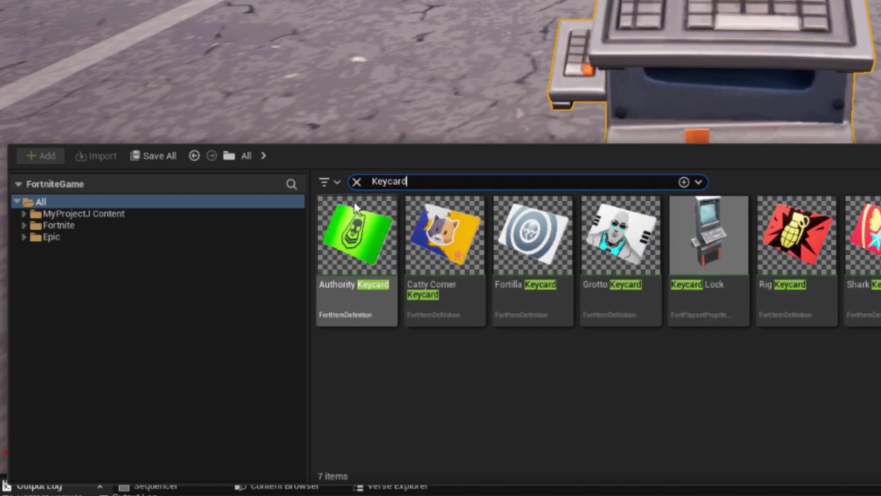
- Try placing another Keycard Lock prop beside the existing one, and delete the new copy
mouse_move(718, 247)
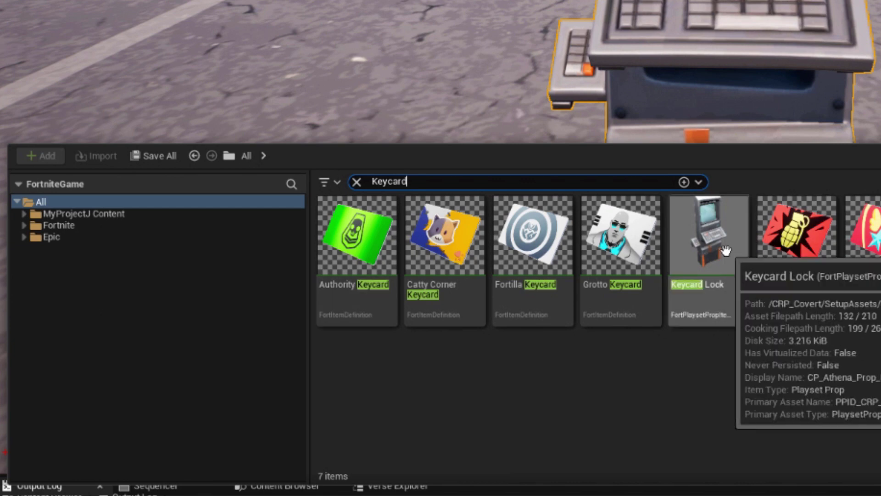
drag(718, 248, 463, 367)
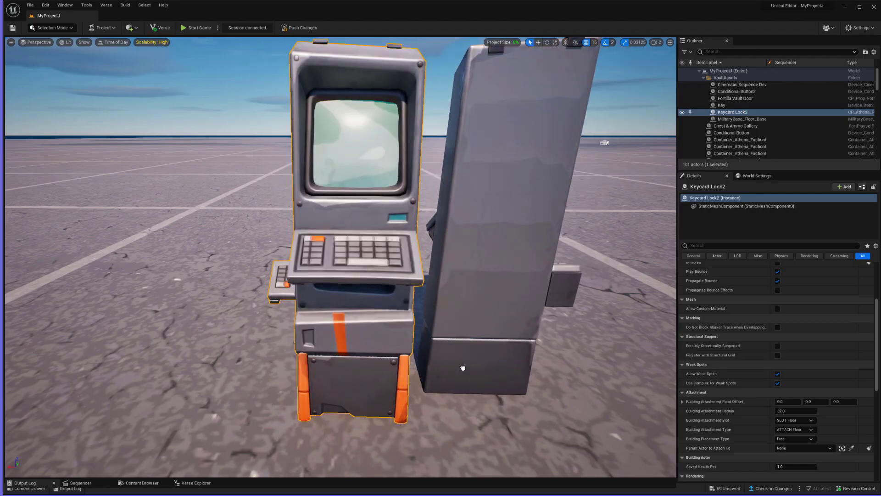
click(463, 367)
key(Delete)
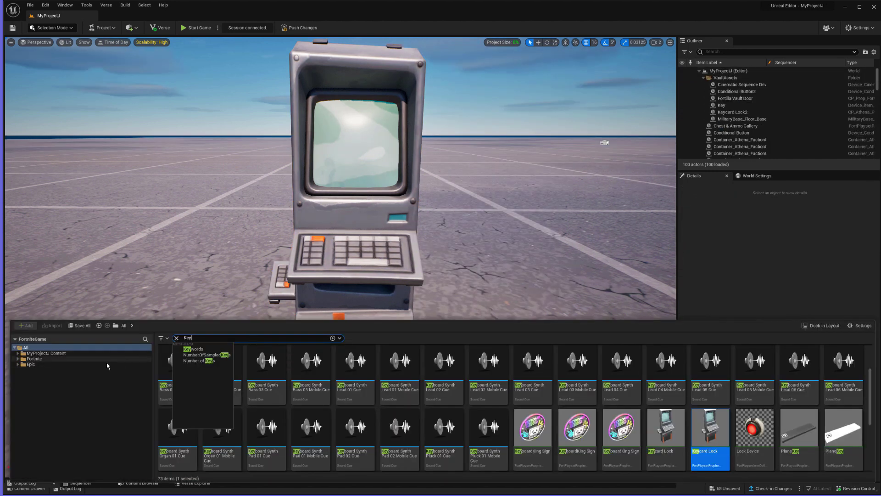
- Browse all content matching "Key" and select the Key and Fortilla Keycard item definitions
click(103, 399)
scroll(328, 391, down, 1)
scroll(328, 390, down, 5)
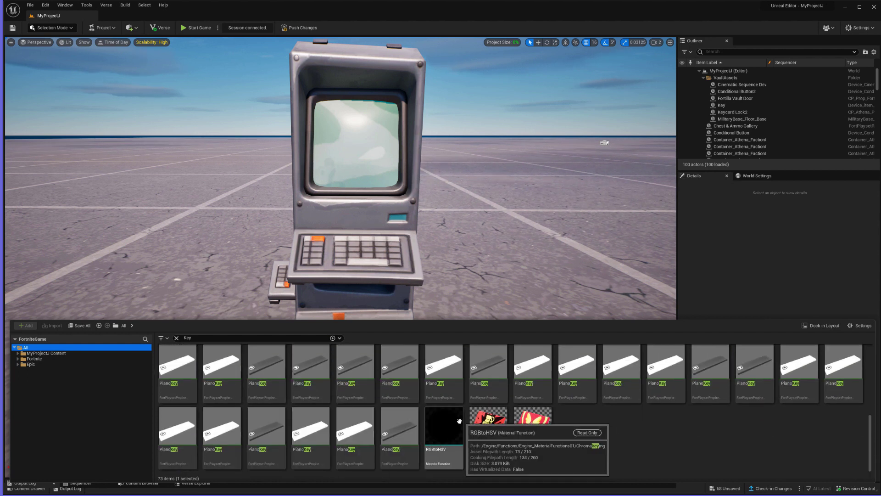
scroll(458, 419, up, 6)
click(398, 360)
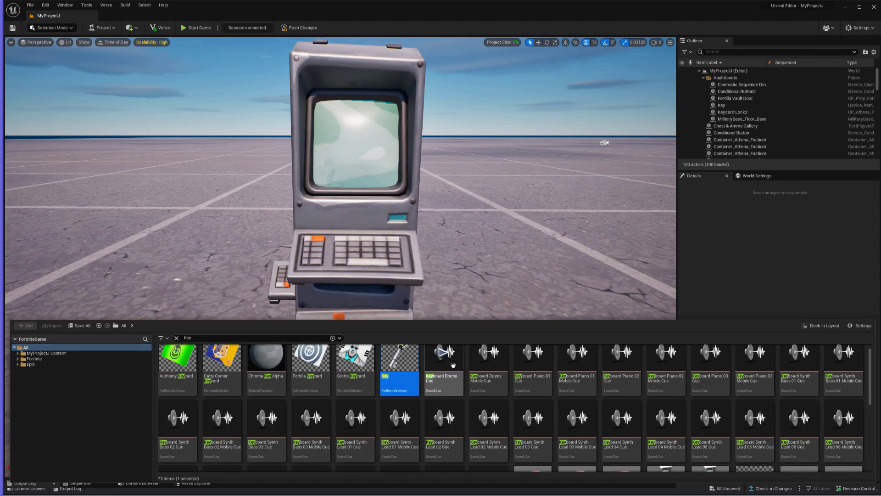
key(Left)
key(Left)
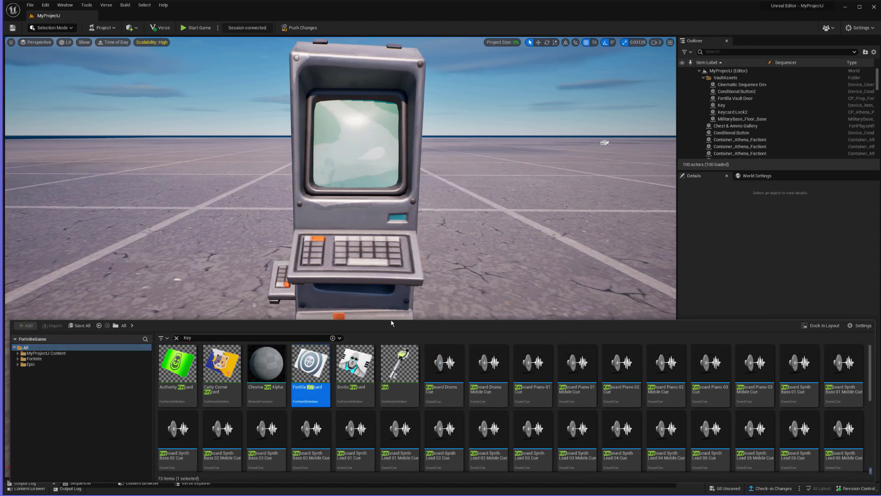
- Focus on the Key item spawner in the level and bring up the matching key assets again
click(728, 106)
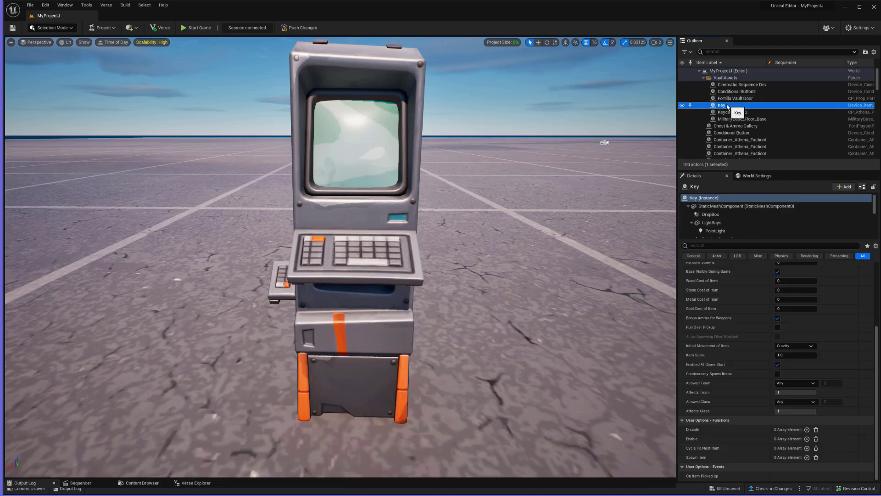
key(f)
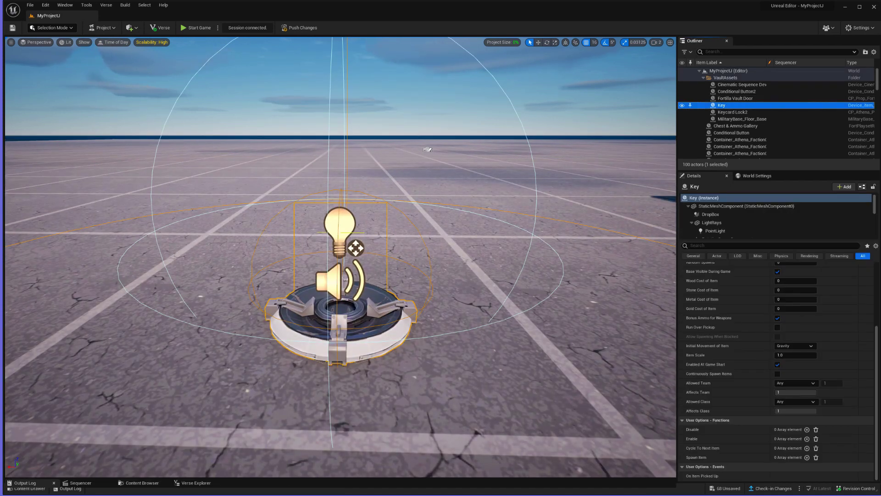
click(26, 488)
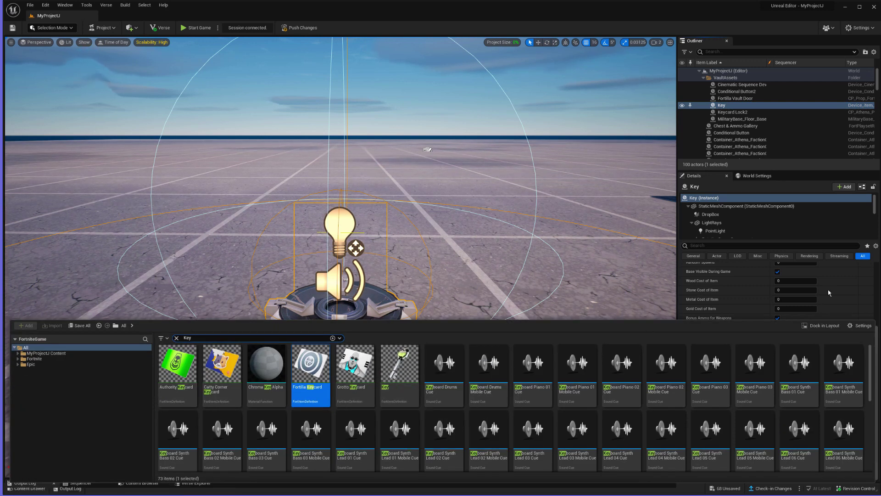
- Focus on the Conditional Button2 device and find the Conditional Button asset by searching for "conditional"
click(732, 92)
key(f)
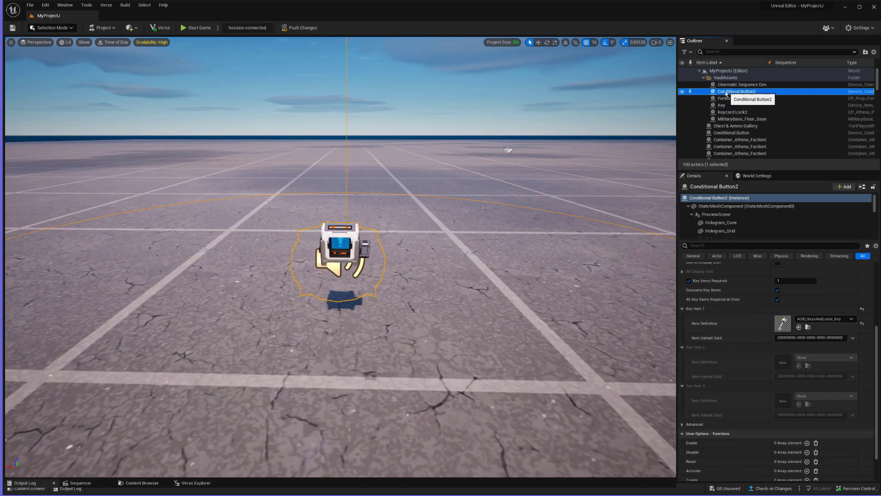
click(14, 488)
key(BackSpace)
key(BackSpace)
key(BackSpace)
text(co)
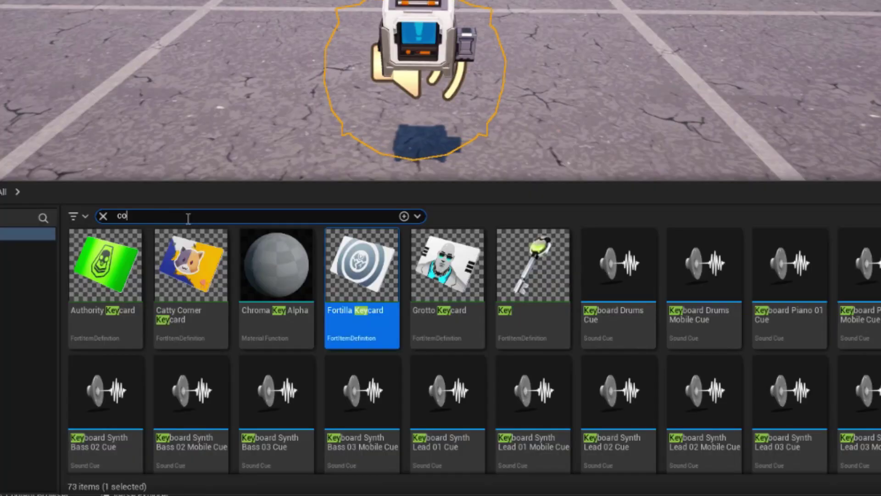
text(nditional)
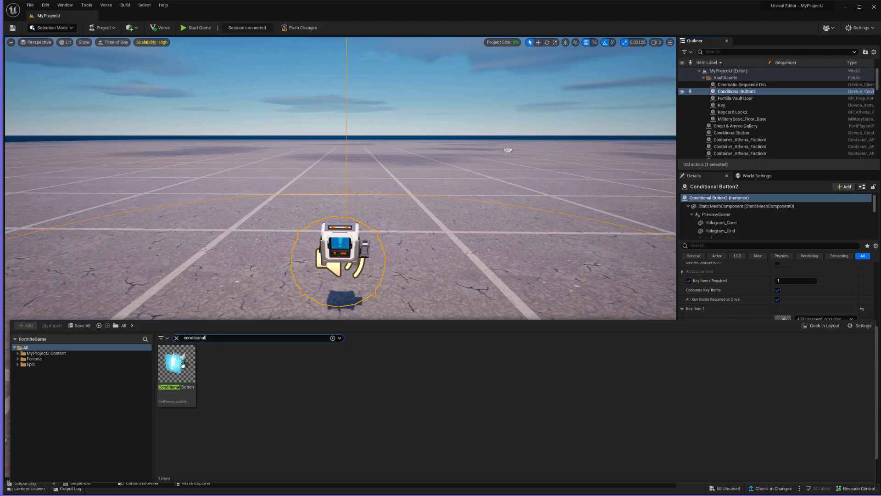
click(180, 365)
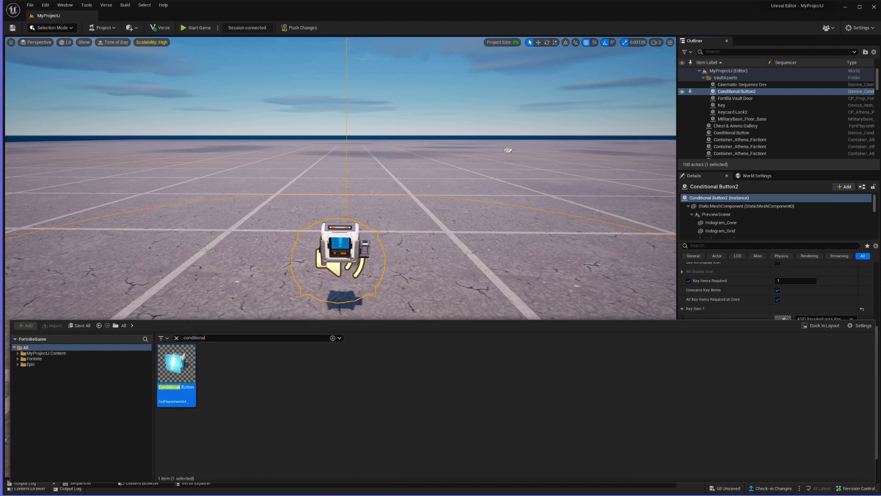
- Focus on the Cinematic Sequence Device and find its asset by searching all content for "cinematic"
double_click(741, 85)
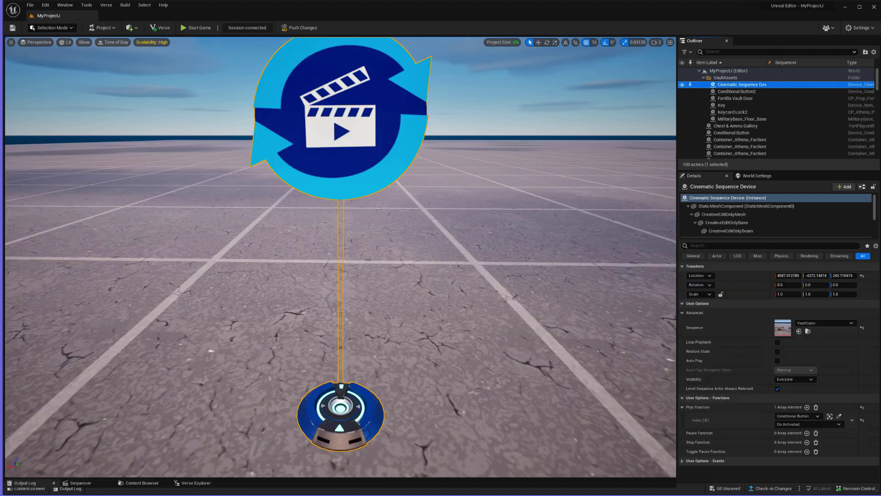
click(29, 489)
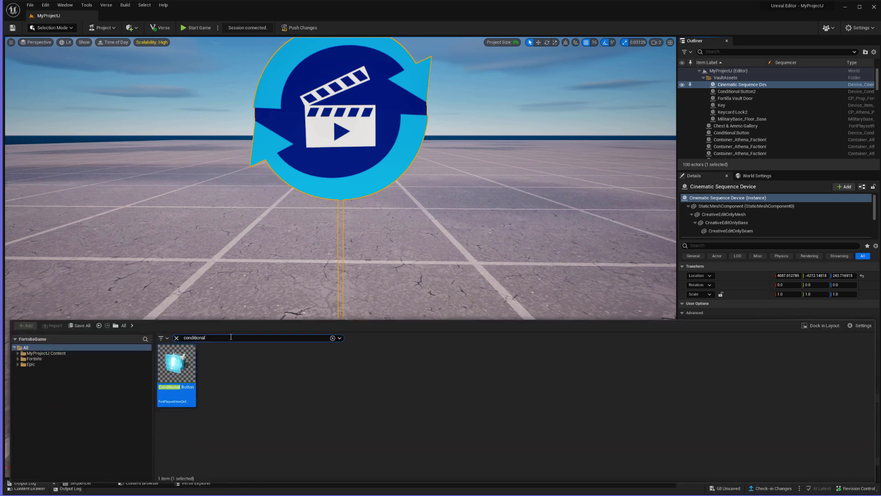
key(BackSpace)
key(BackSpace)
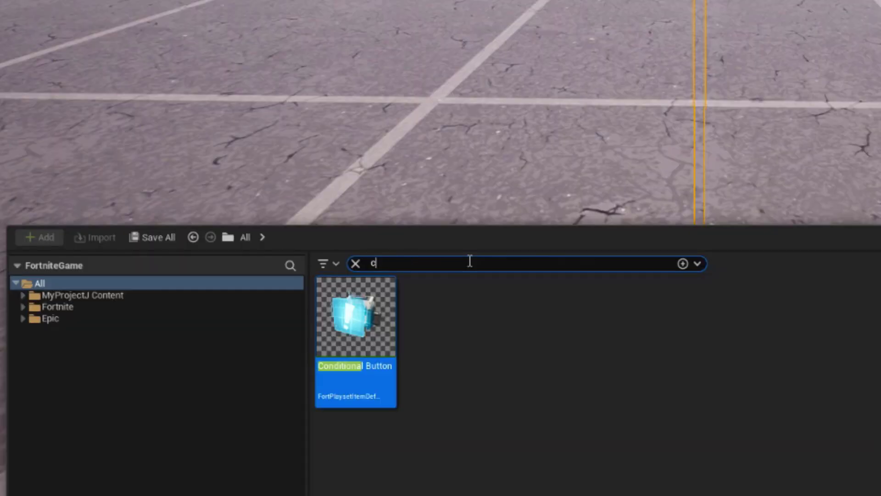
text(inematic)
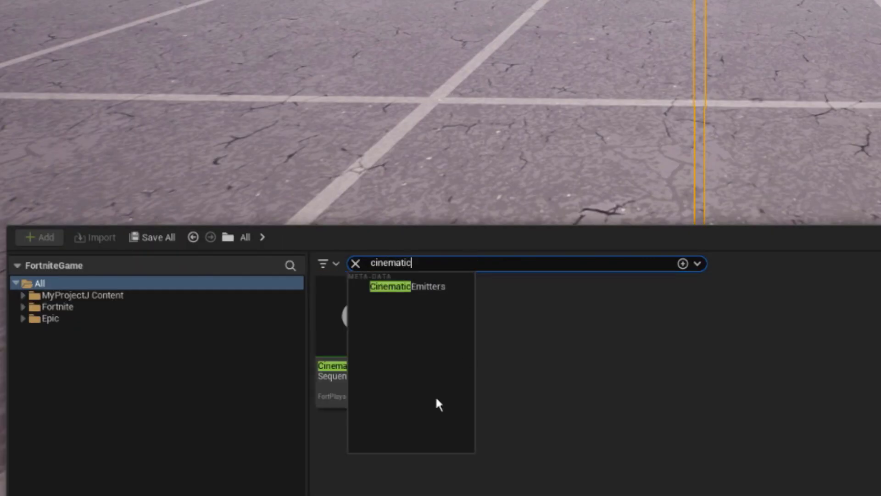
click(606, 382)
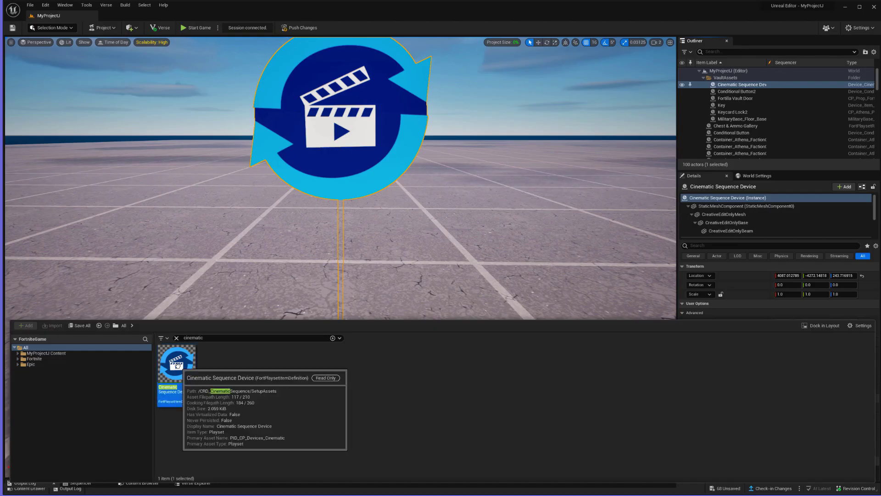
click(370, 305)
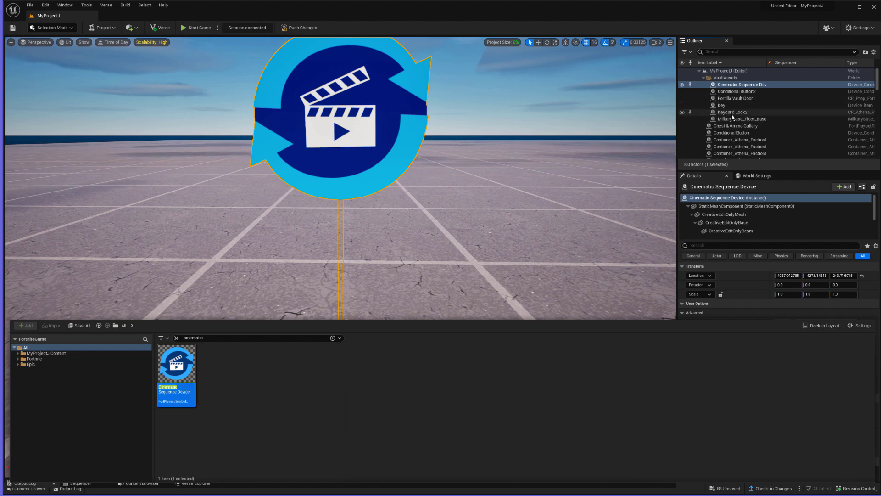
- Examine the MilitaryBase_Floor_Base piece inside the vault room and view the whole vault from outside
double_click(742, 119)
right_drag(341, 257, 316, 246)
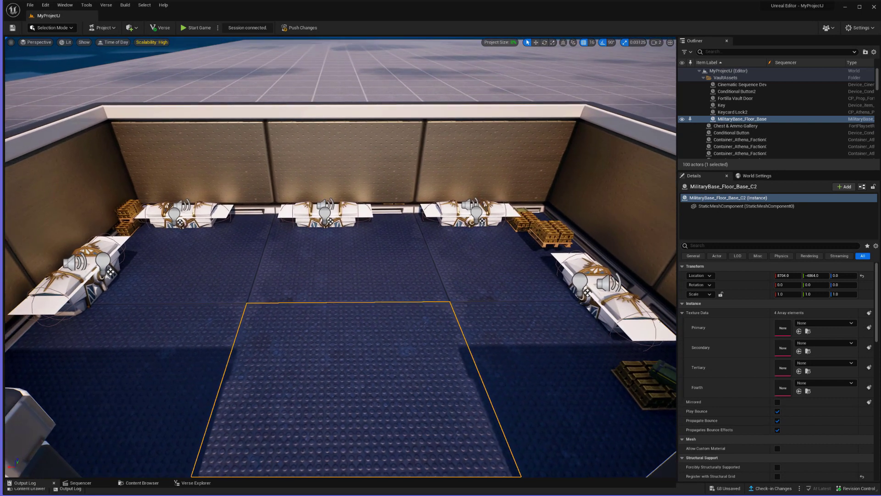
scroll(340, 257, down, 10)
click(341, 321)
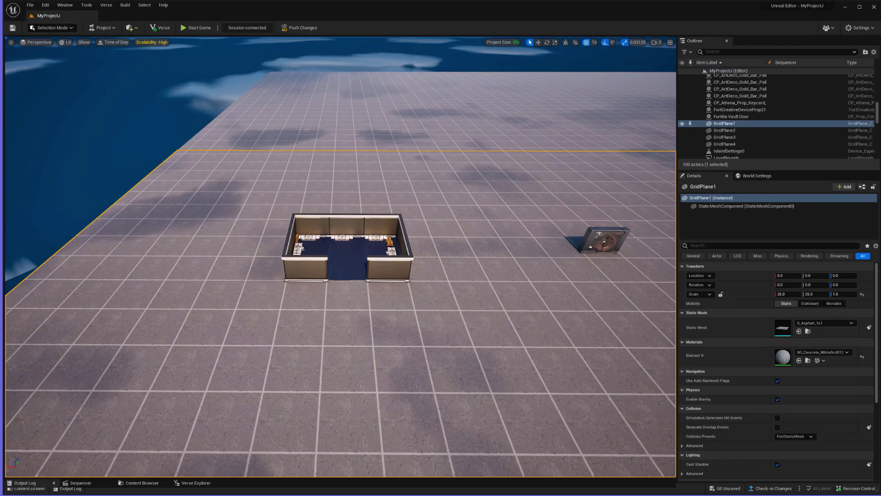
- Create a new Level Sequence in the VaultOpenPrefab folder and name it MyVaultOpeningSequence
click(165, 388)
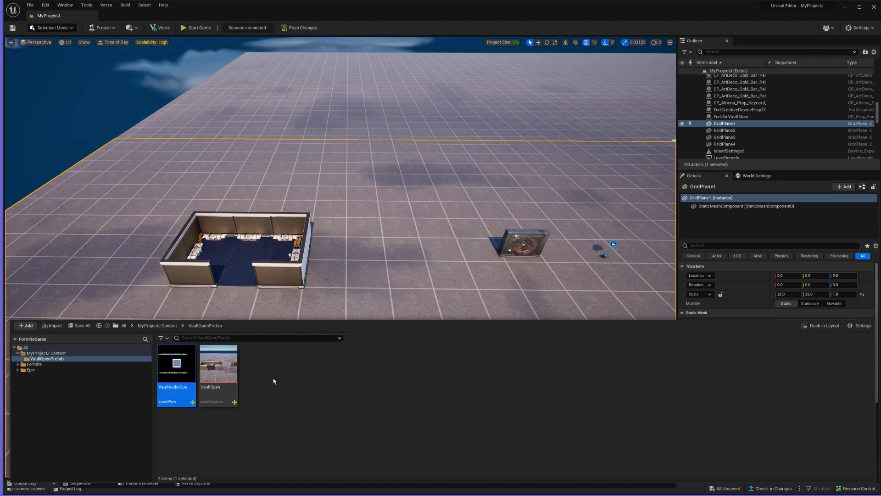
right_click(274, 381)
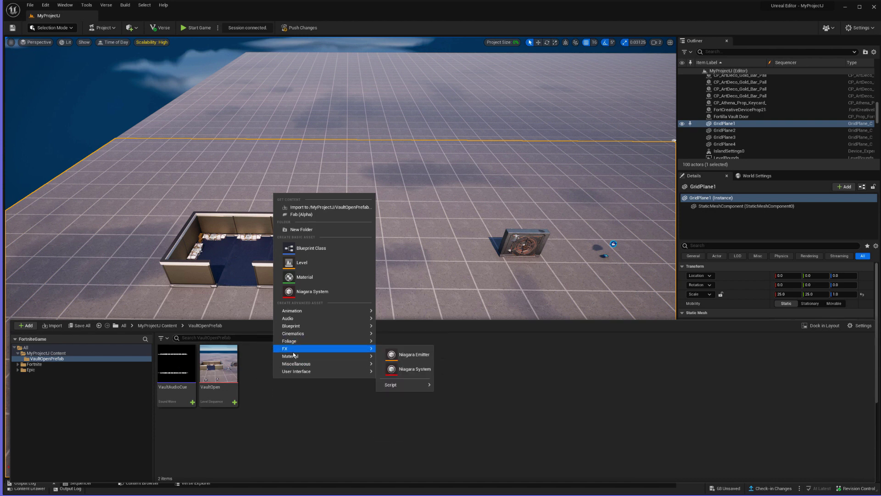
click(280, 402)
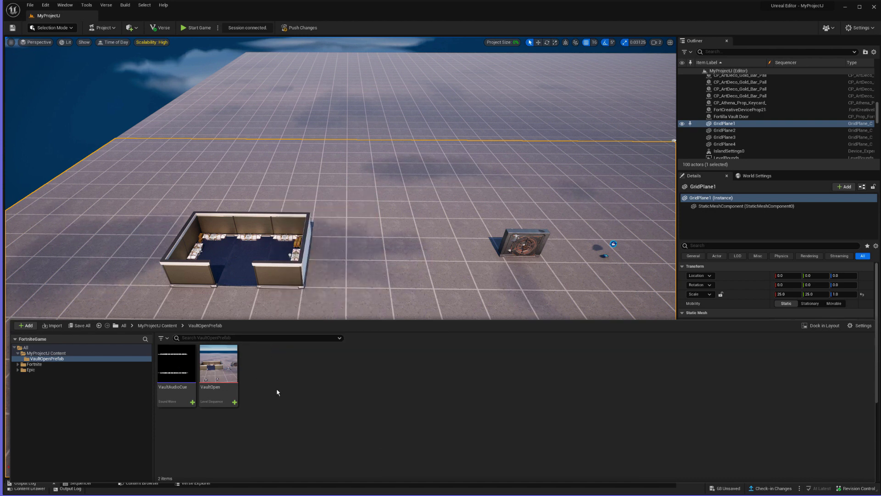
right_click(301, 389)
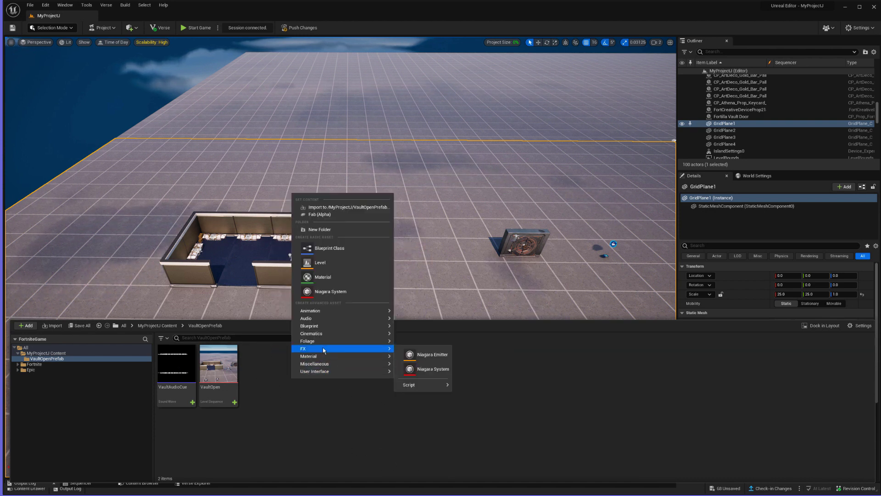
mouse_move(320, 357)
mouse_move(321, 333)
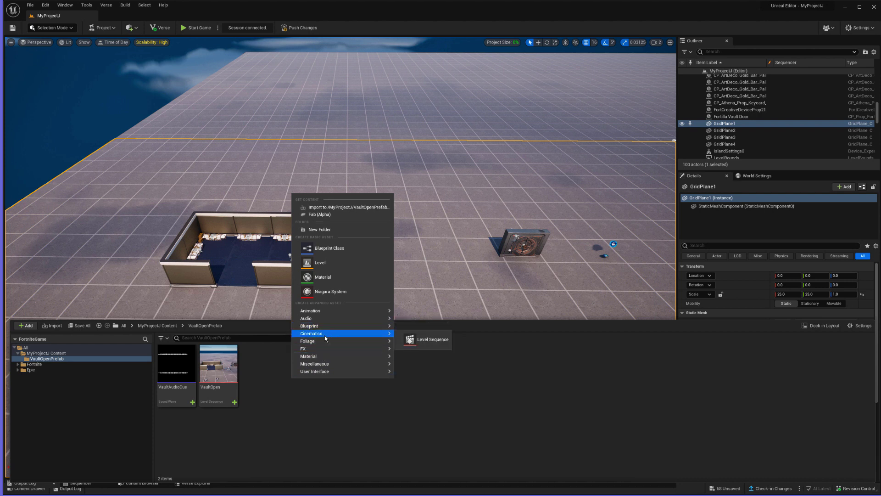
click(423, 340)
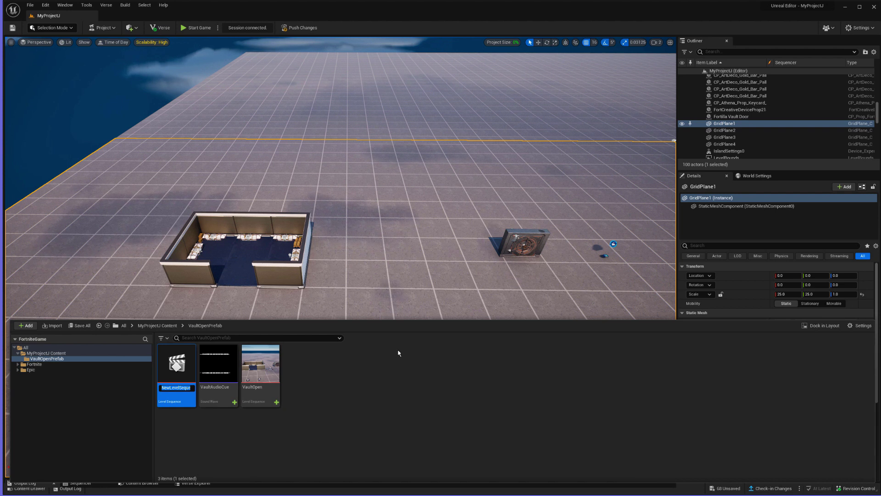
text(MyV)
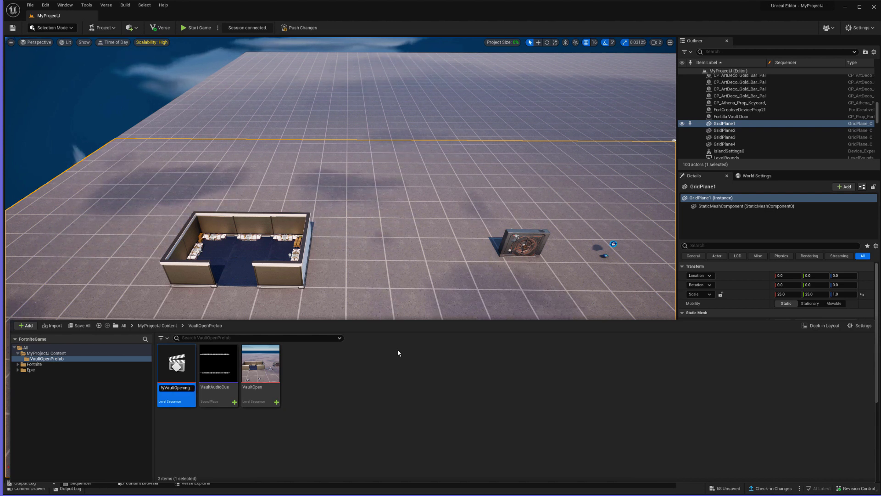
text(aultOpeningSequence)
key(Return)
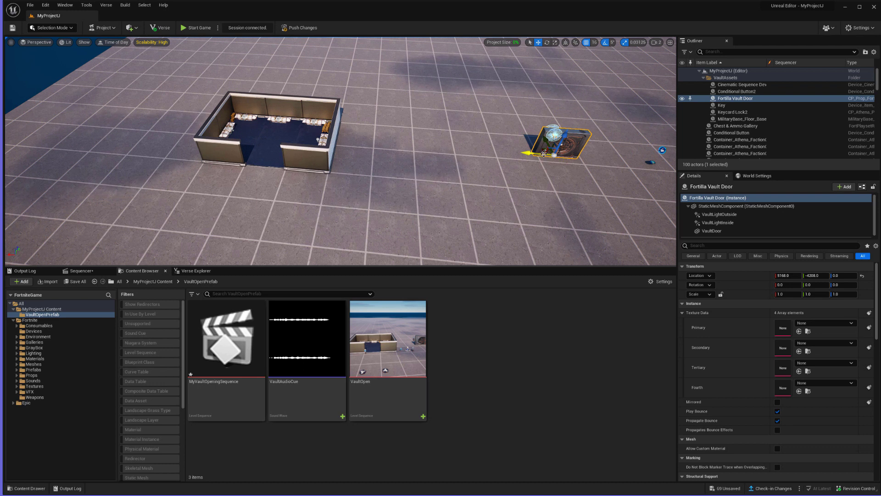
- Try to move the Fortilla Vault Door into the front opening of the vault room
drag(539, 153, 277, 181)
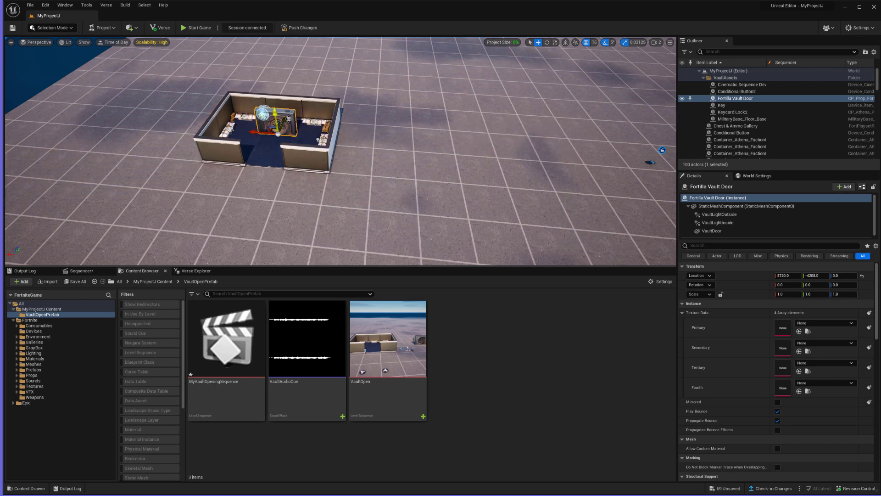
drag(290, 119, 280, 148)
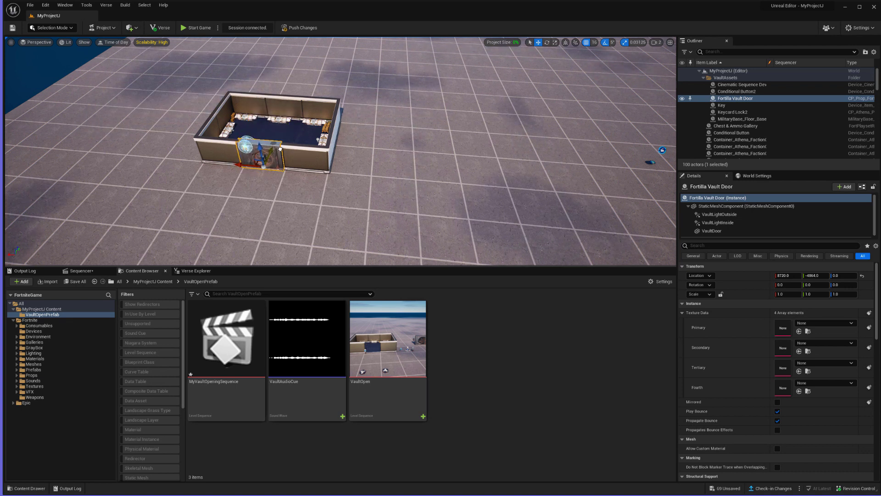
right_drag(278, 149, 229, 156)
click(55, 168)
right_drag(55, 168, 15, 168)
drag(373, 190, 349, 136)
mouse_move(349, 136)
right_down()
mouse_move(413, 136)
mouse_move(332, 138)
right_up()
key(d)
- Open MyVaultOpeningSequence for editing and add the Fortilla Vault Door to it as a track
drag(216, 325, 213, 330)
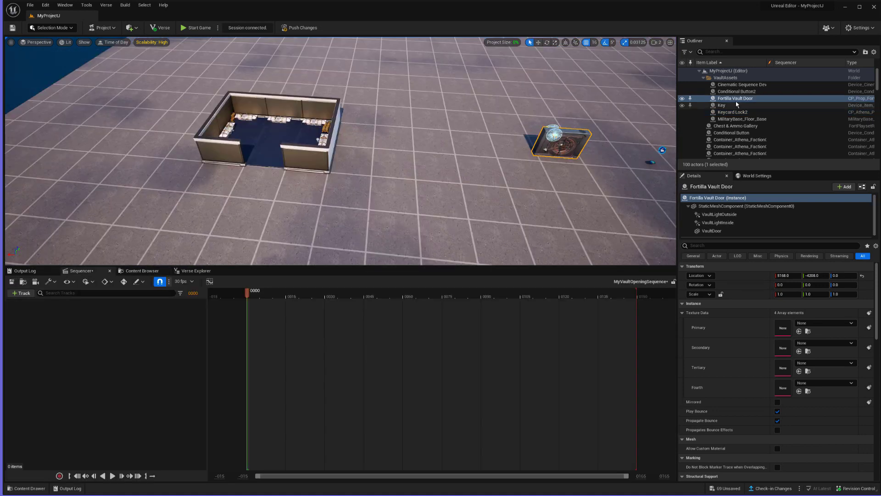
drag(736, 99, 628, 135)
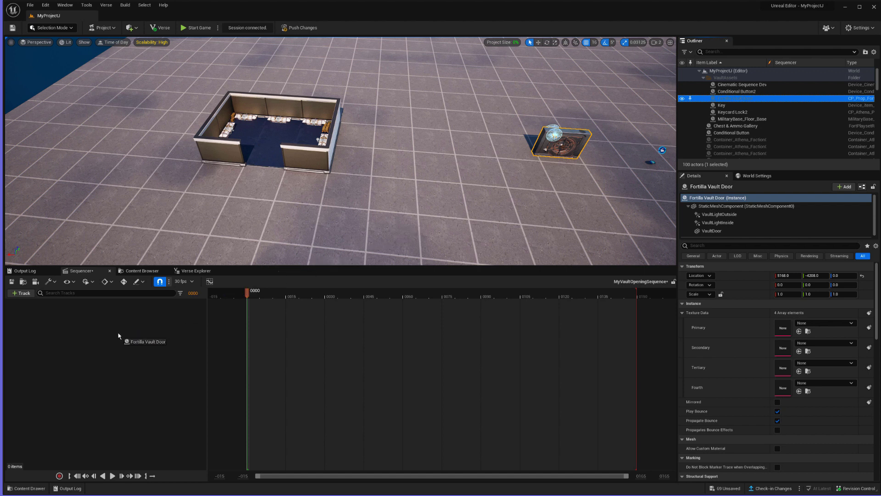
drag(118, 336, 118, 336)
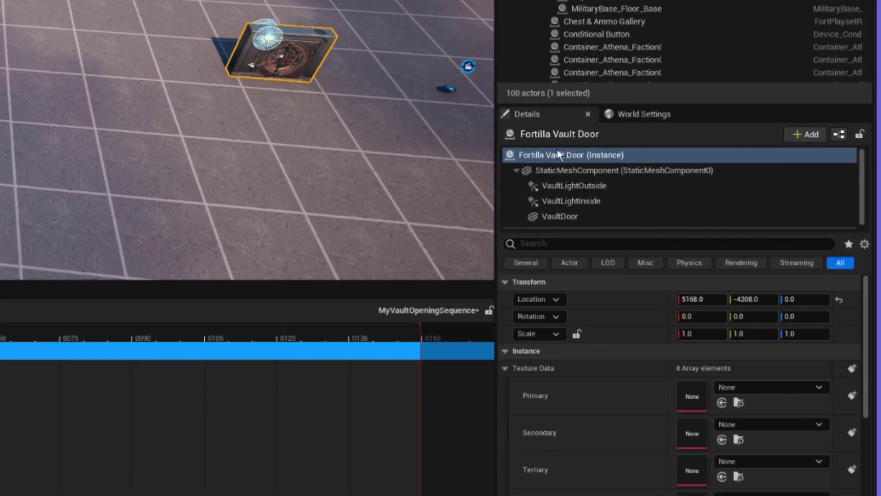
- Key the Static Mesh property of the door's VaultDoor component so that the component is added to the sequence
click(545, 172)
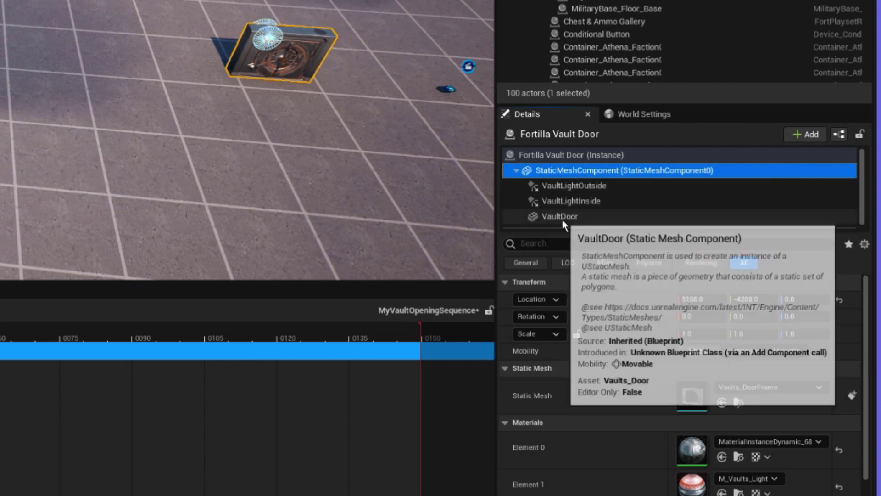
click(563, 219)
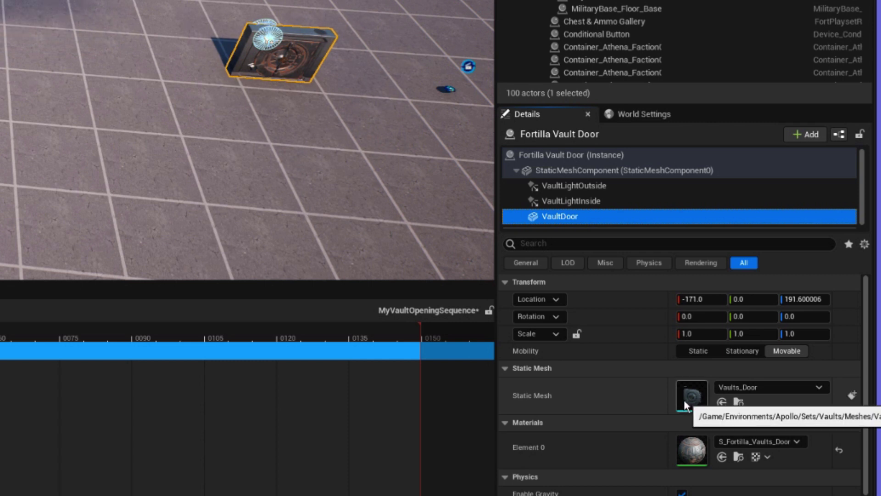
click(852, 395)
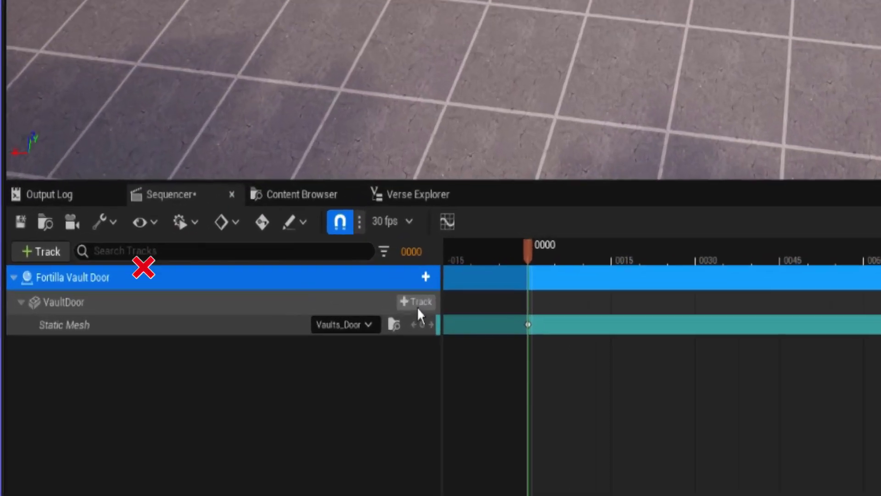
- Add a Transform track to the VaultDoor component rather than to the whole Fortilla Vault Door
click(99, 314)
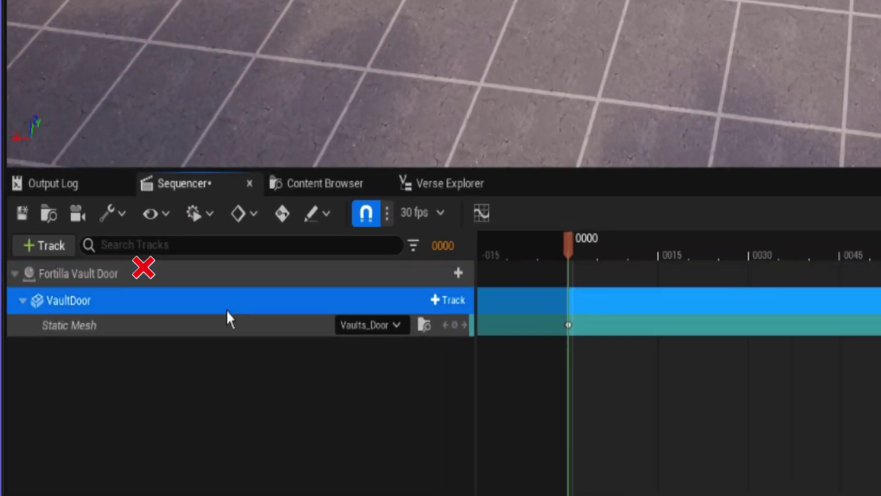
click(446, 299)
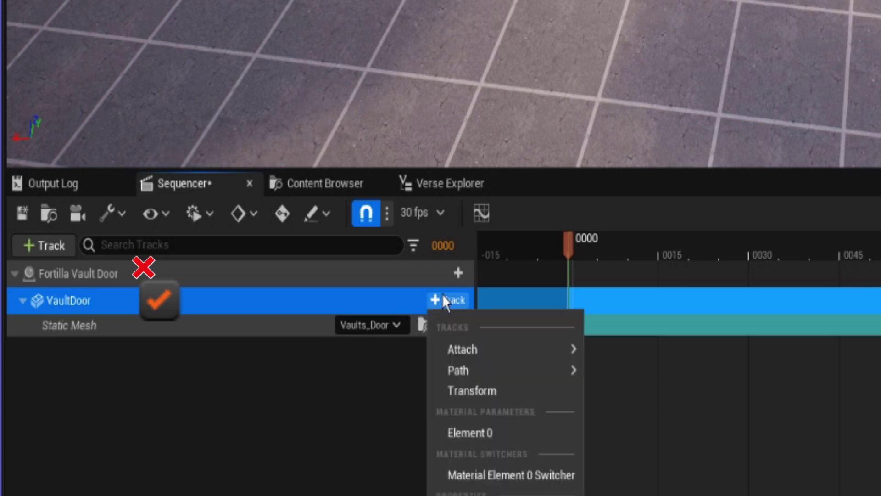
click(454, 397)
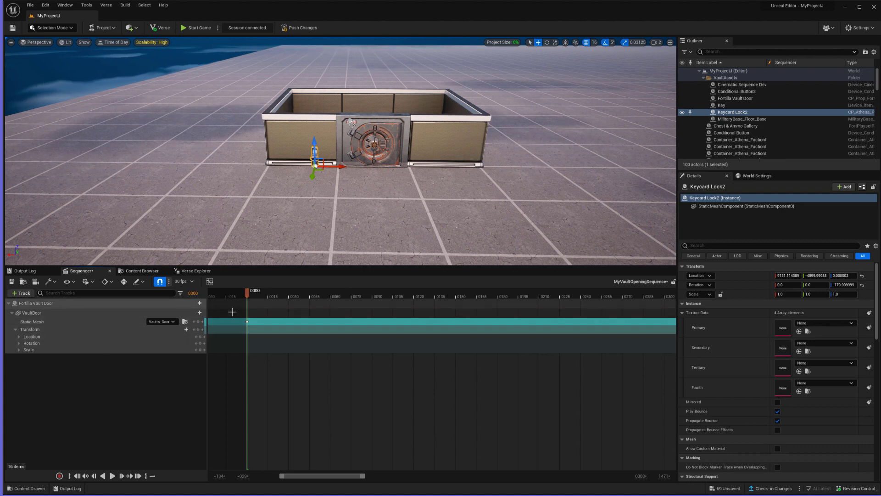
- Key the closed VaultDoor's Transform at frame 0
click(48, 321)
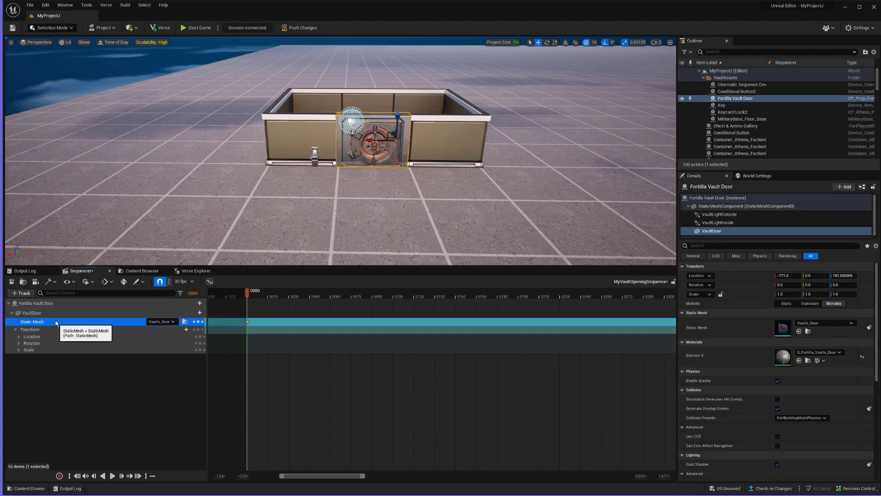
click(29, 329)
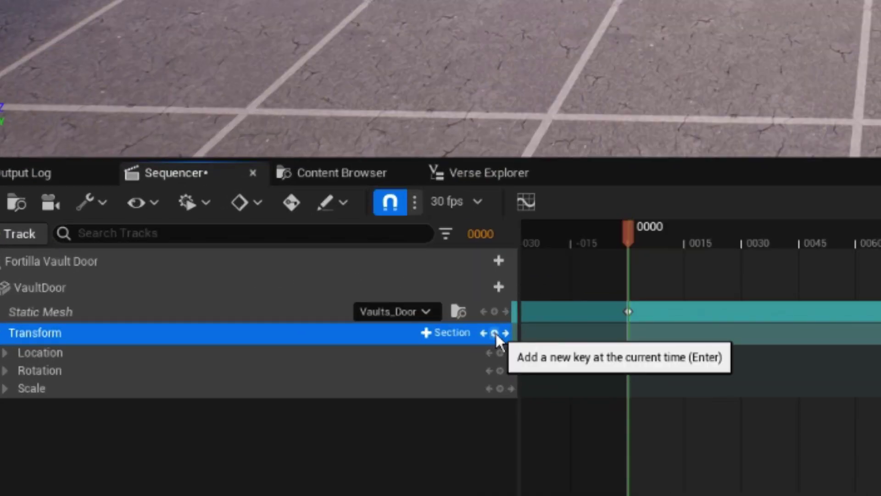
click(495, 333)
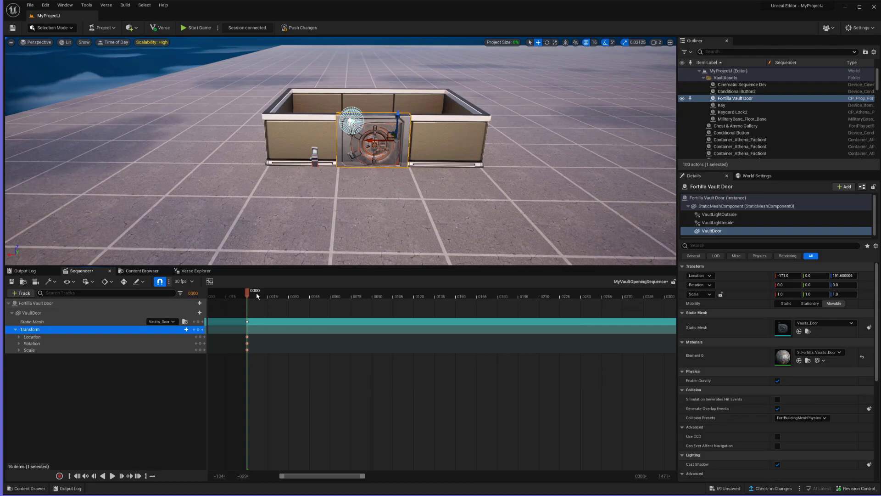
- Rotate the VaultDoor open at frame 974, the extended end of the sequence, and key its Transform there
drag(578, 304, 707, 312)
drag(562, 293, 641, 301)
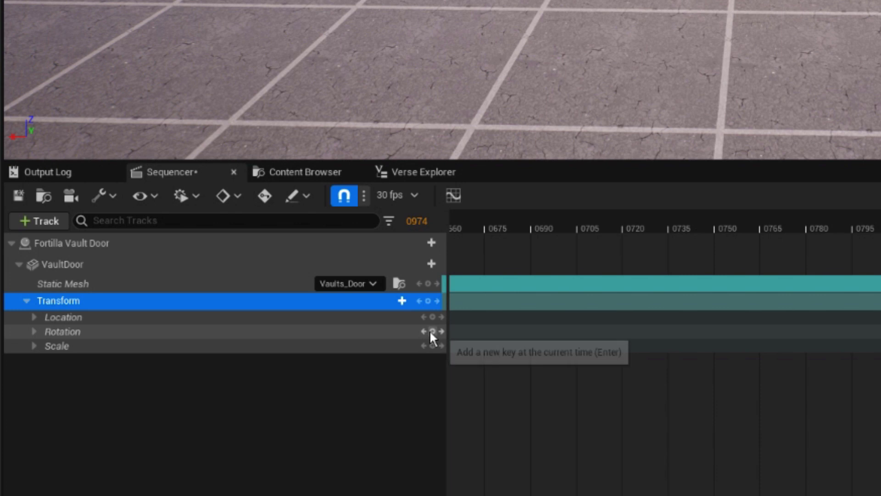
click(428, 301)
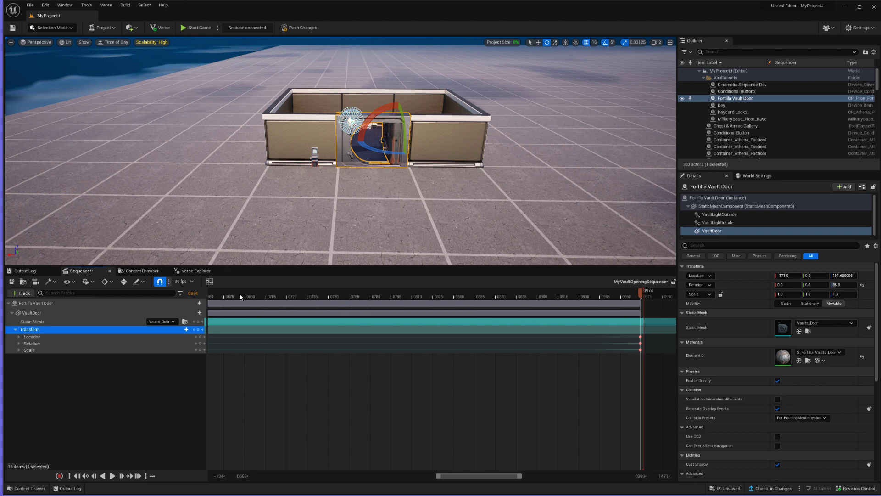
- Scrub back through the door-opening animation and play it from the start of the sequence
drag(520, 229, 393, 237)
drag(183, 301, 171, 304)
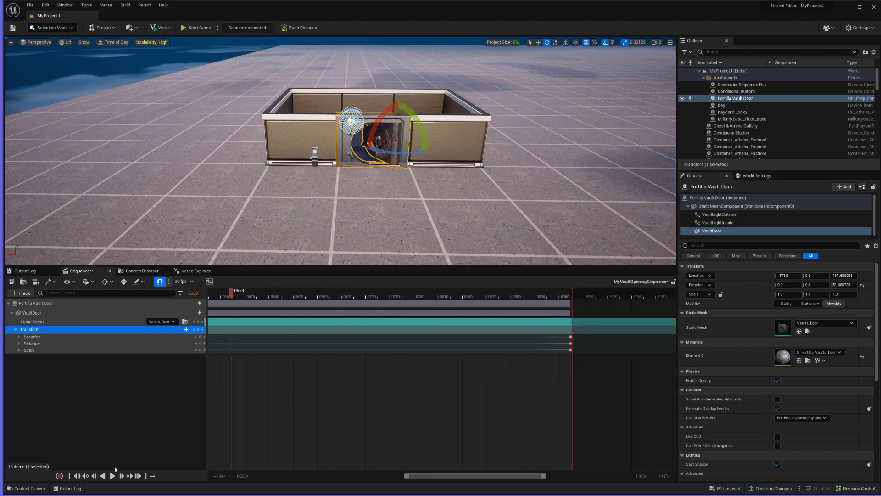
click(77, 476)
click(112, 476)
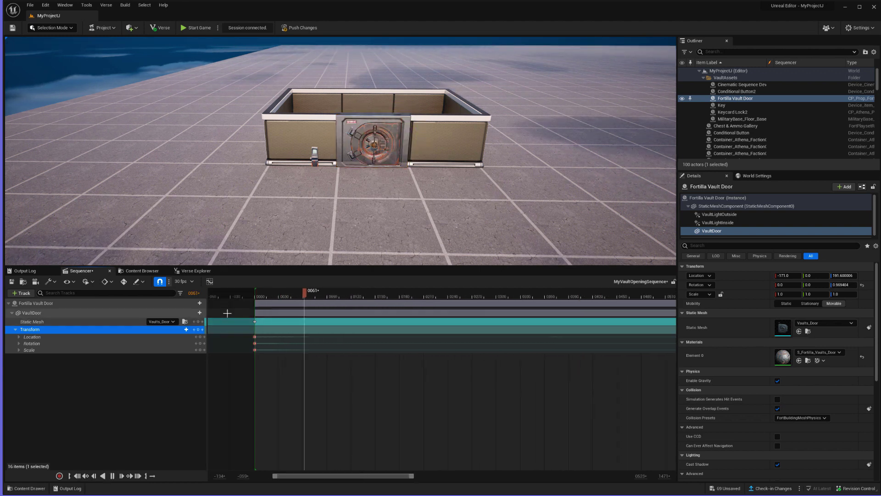